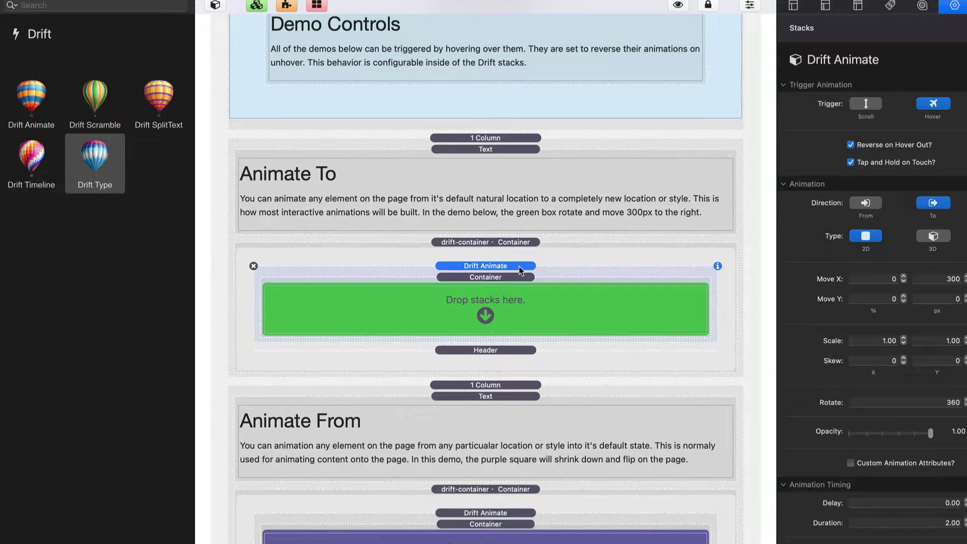
Look through the Drift stacks in the library: Animate, Scramble, SplitText, Type and Timeline
left_click(149, 98)
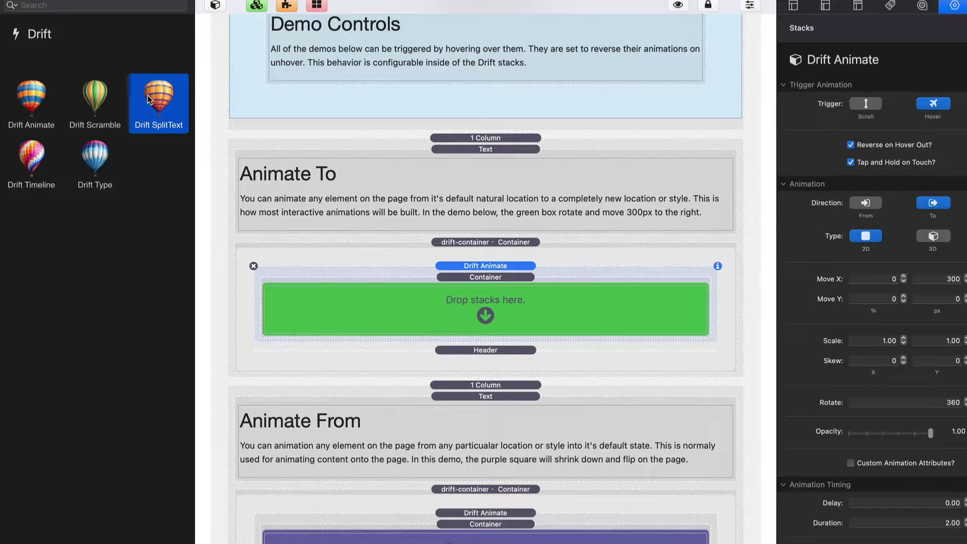
left_click(35, 96)
left_click(99, 98)
left_click(151, 99)
left_click(100, 155)
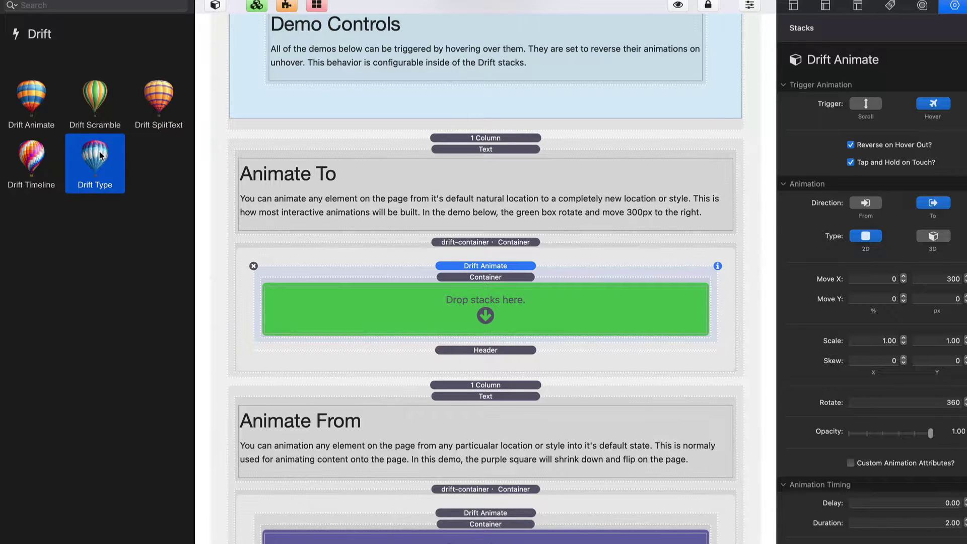
left_click(35, 160)
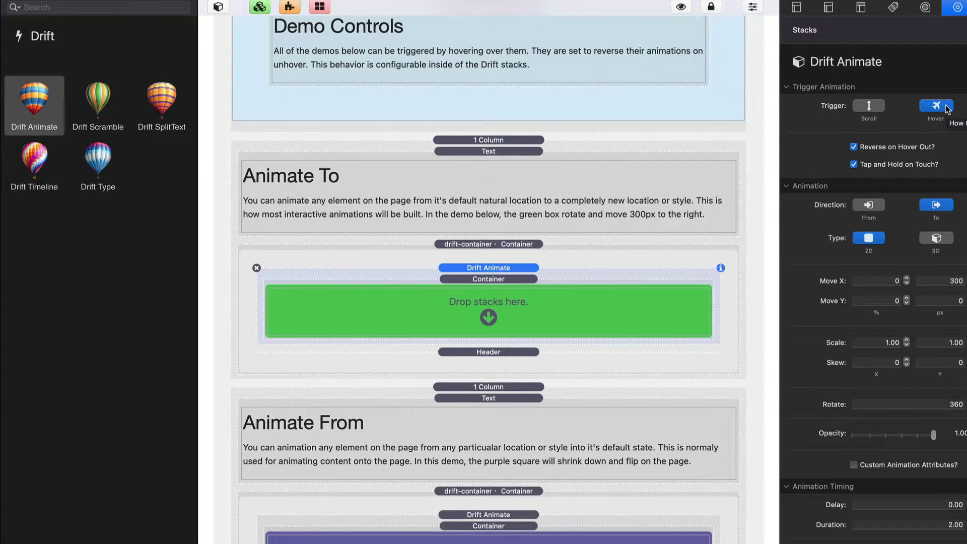
Preview the page and turn off Reverse on Hover Out for the Animate To demo's green box
key("super+r")
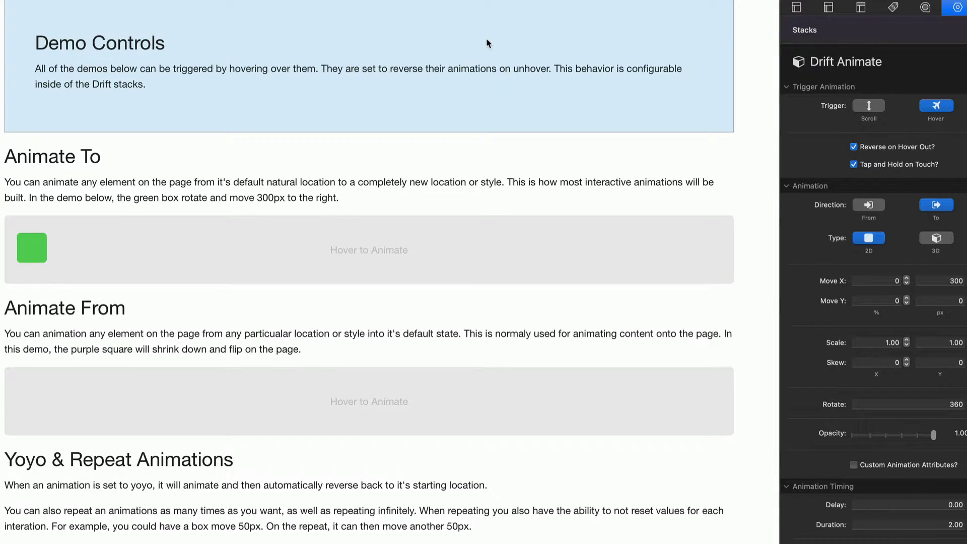
mouse_move(356, 237)
left_click(854, 147)
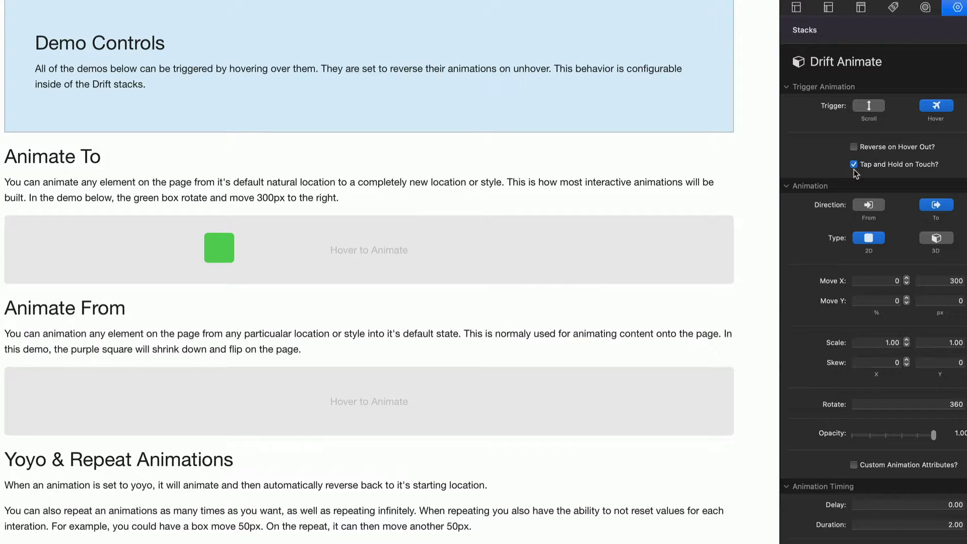
mouse_move(857, 167)
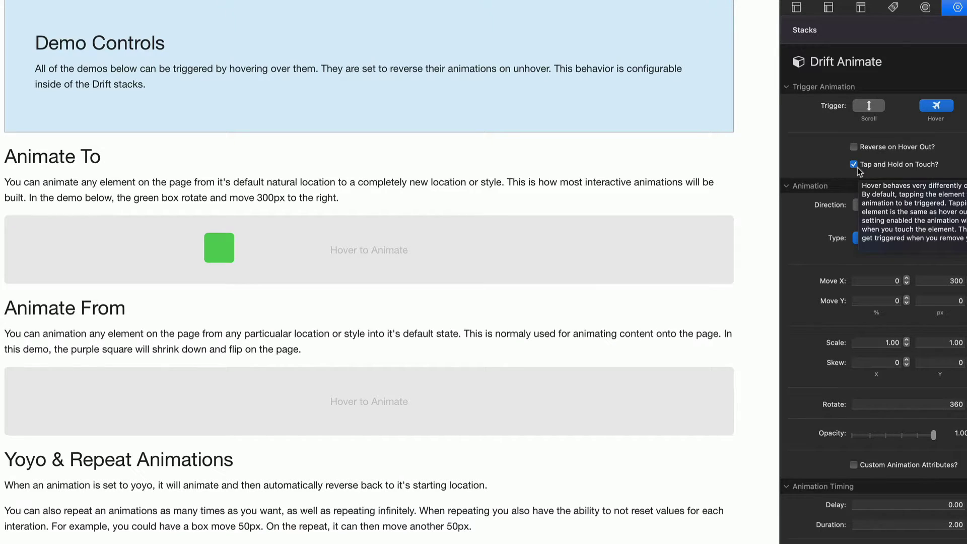
Set the green box's animation trigger to Scroll and show its scroll markers
left_click(868, 105)
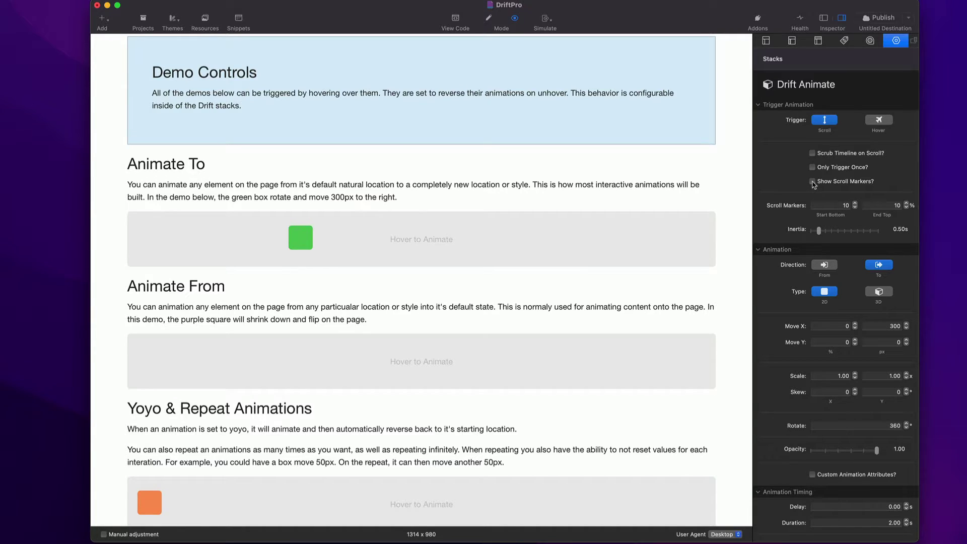
left_click(812, 182)
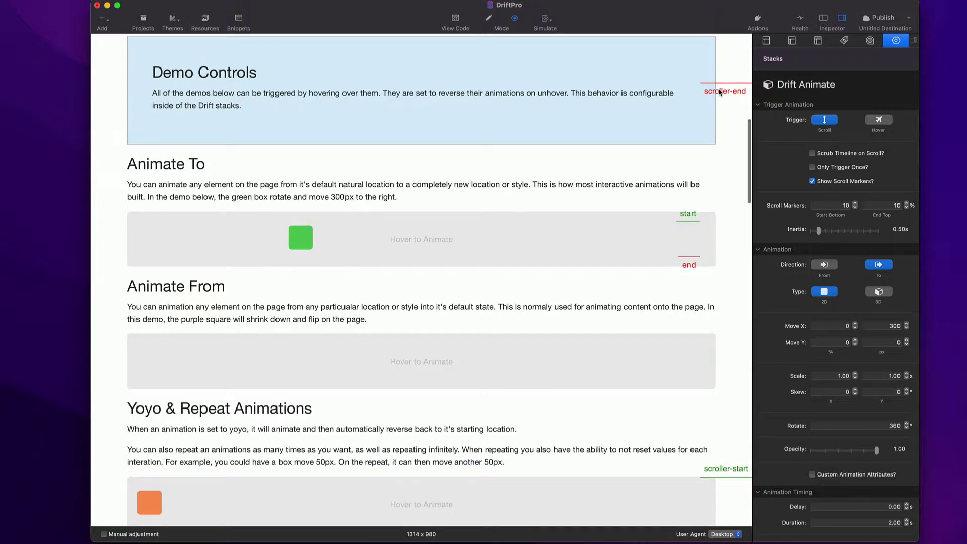
Examine in the preview how the green box's animation triggers as its start marker crosses the scroller-start line
scroll(720, 92, "up", 2)
scroll(720, 92, "up", 10)
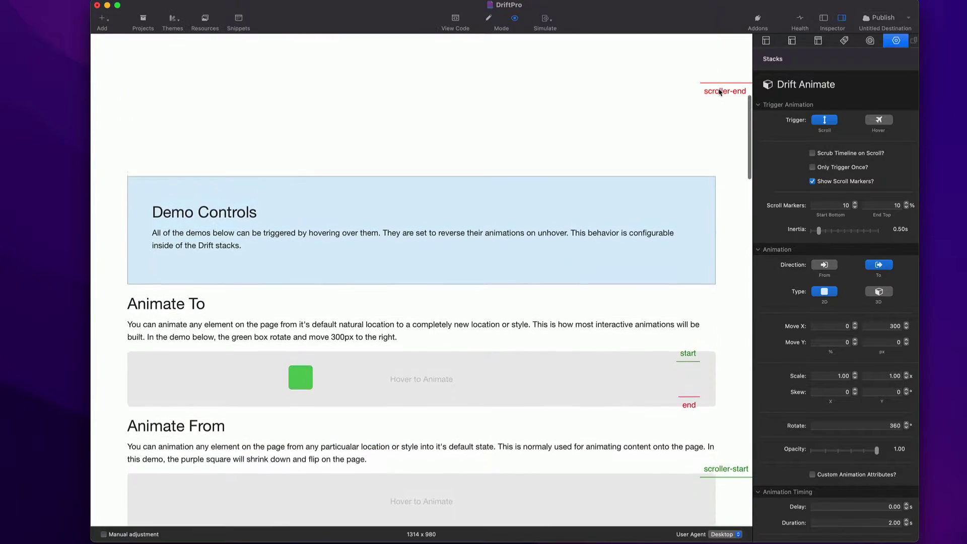
scroll(720, 92, "up", 6)
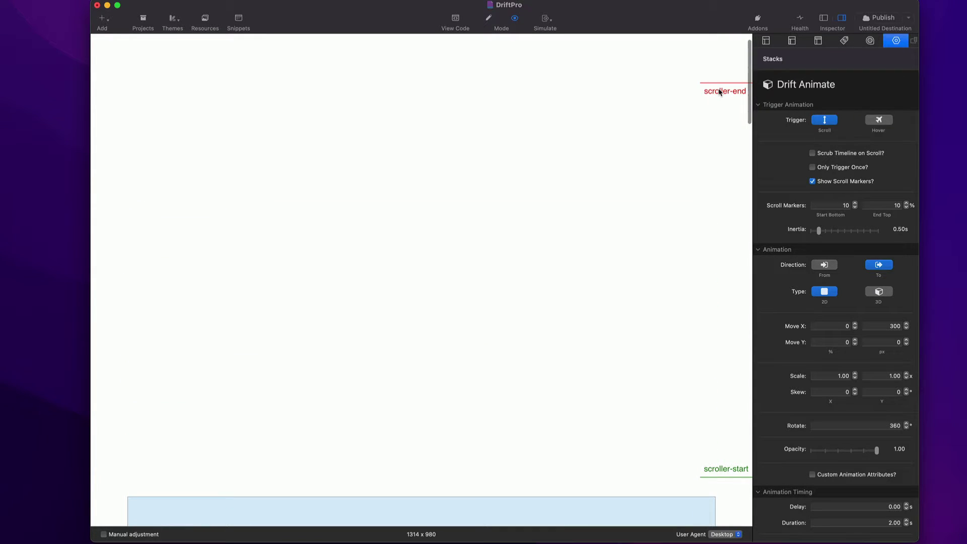
scroll(720, 92, "down", 6)
scroll(720, 92, "down", 1)
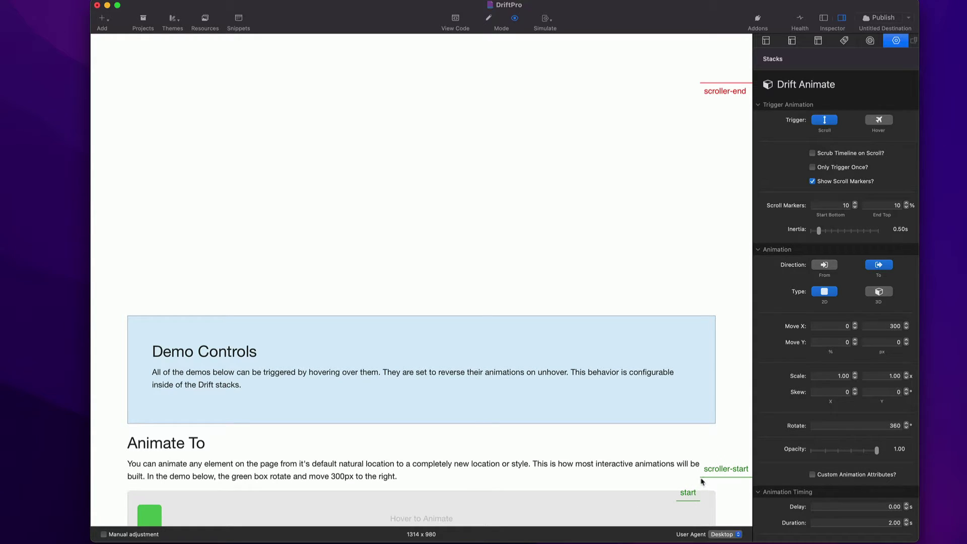
scroll(695, 479, "down", 2)
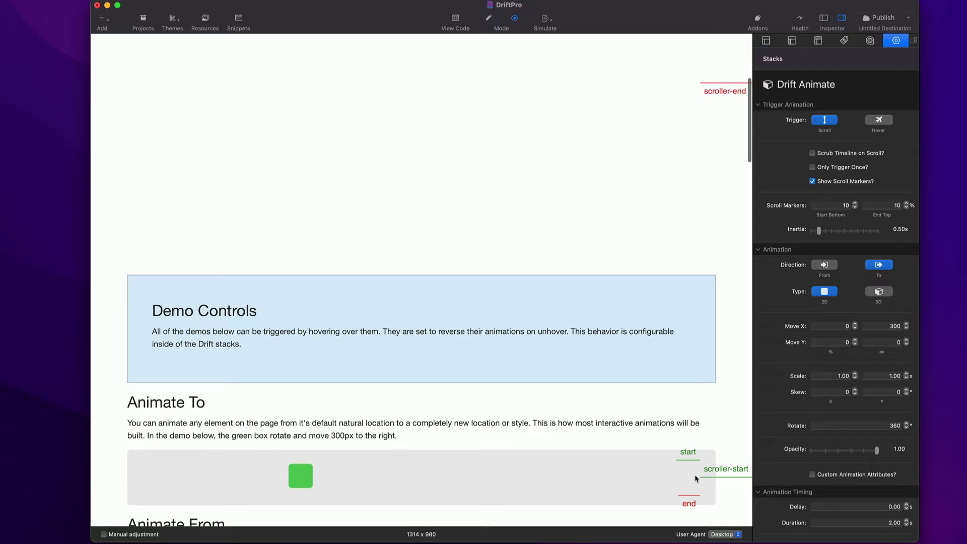
scroll(695, 479, "down", 1)
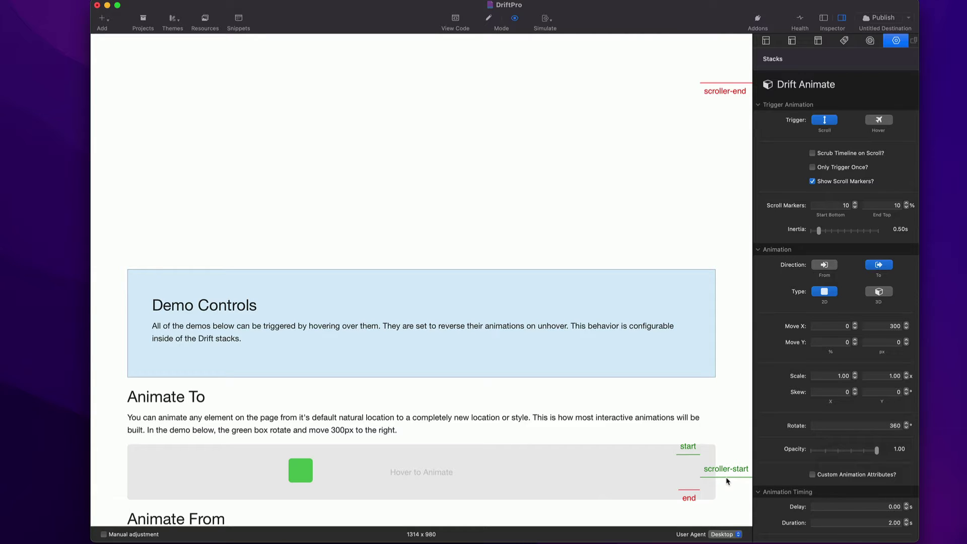
scroll(693, 445, "down", 5)
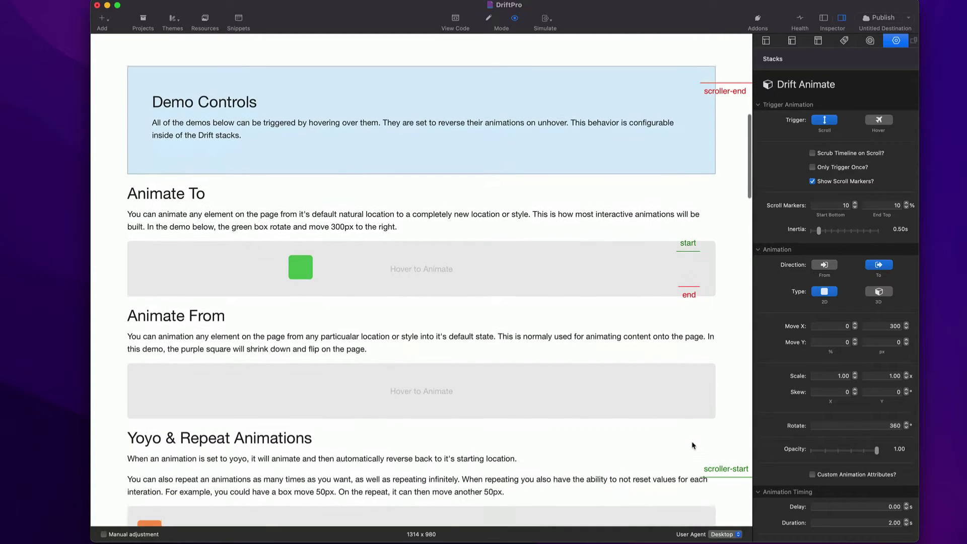
Examine how the green box's animation reverses and replays as its markers cross the scroller-end and scroller-start lines in both directions
scroll(693, 445, "down", 4)
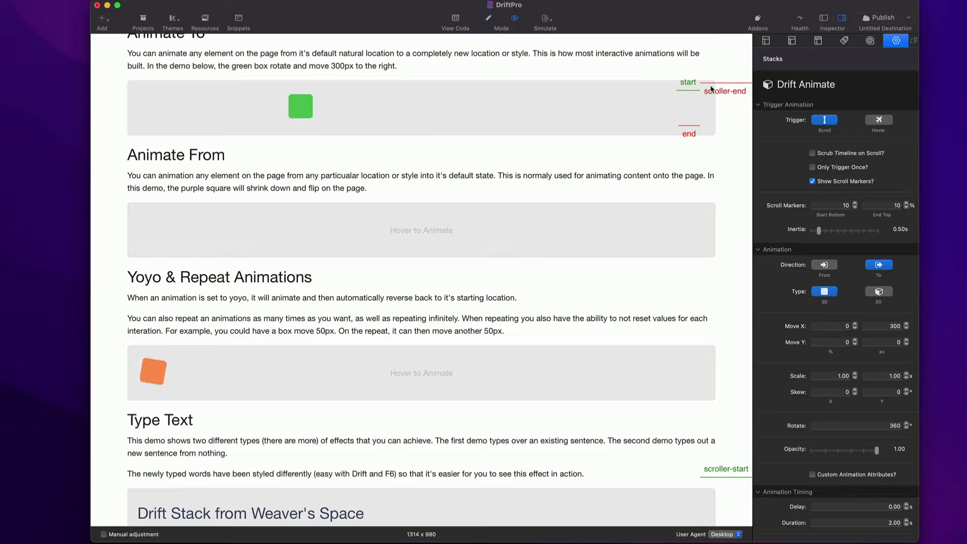
scroll(704, 109, "down", 2)
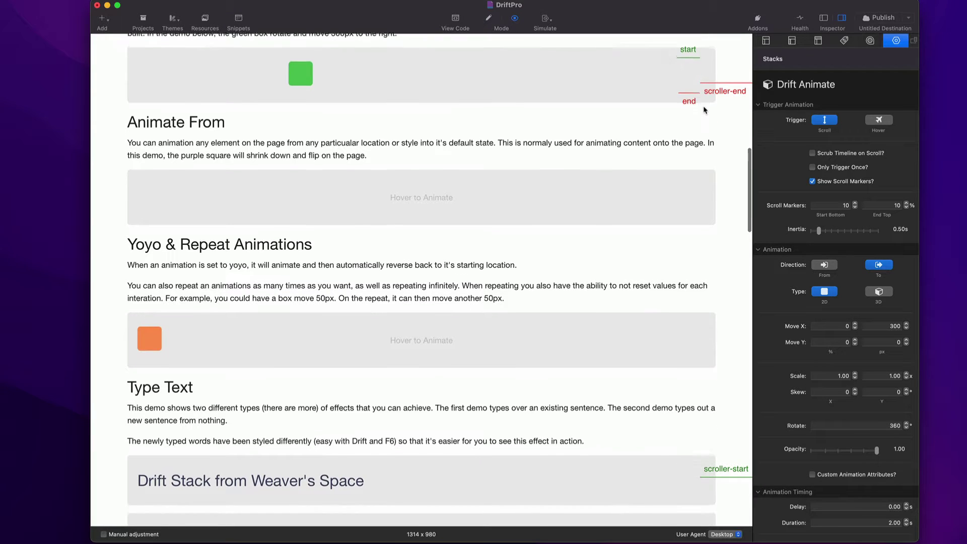
scroll(704, 110, "down", 1)
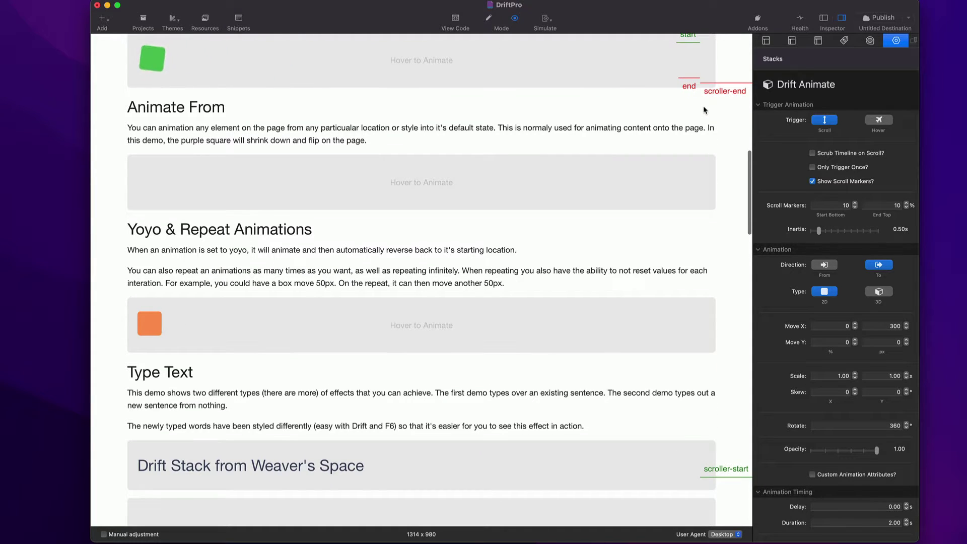
scroll(704, 110, "down", 5)
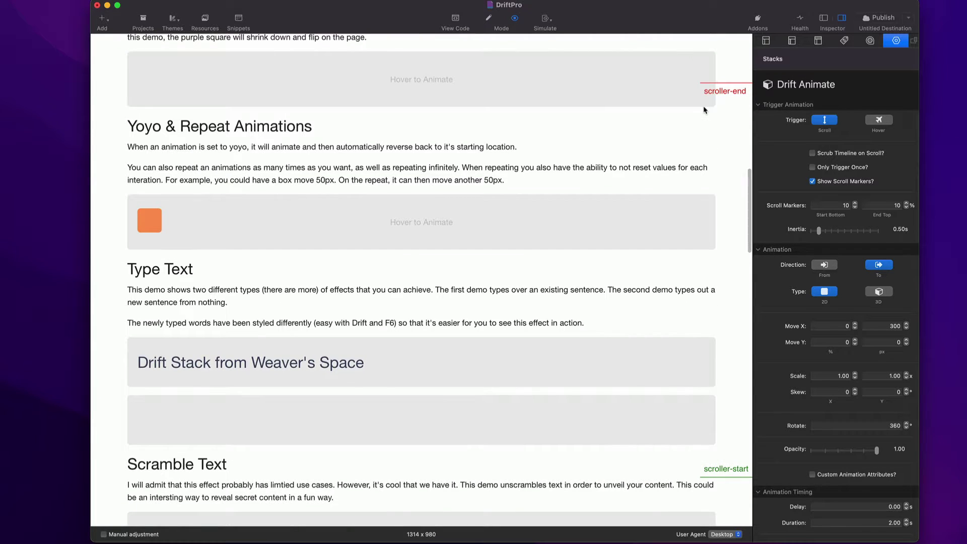
scroll(700, 109, "up", 3)
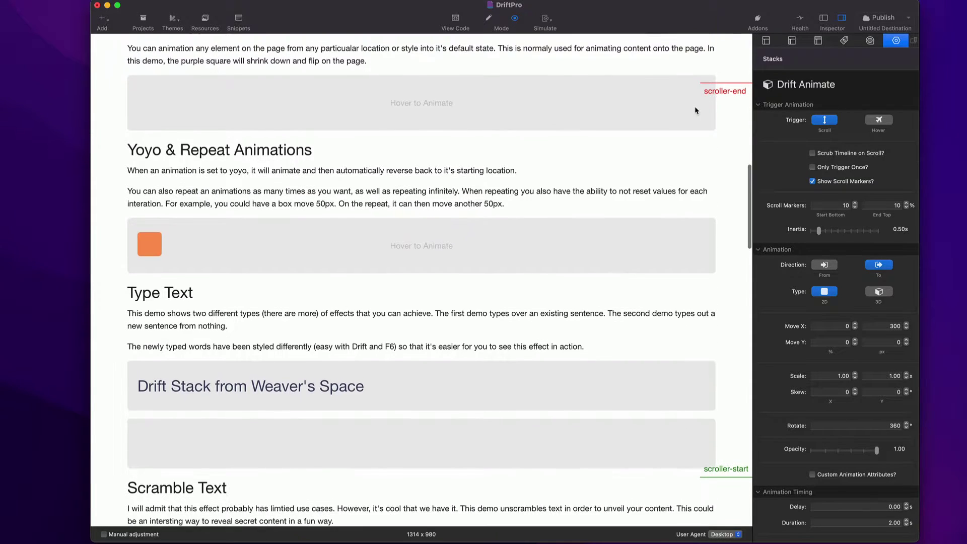
scroll(695, 107, "up", 1)
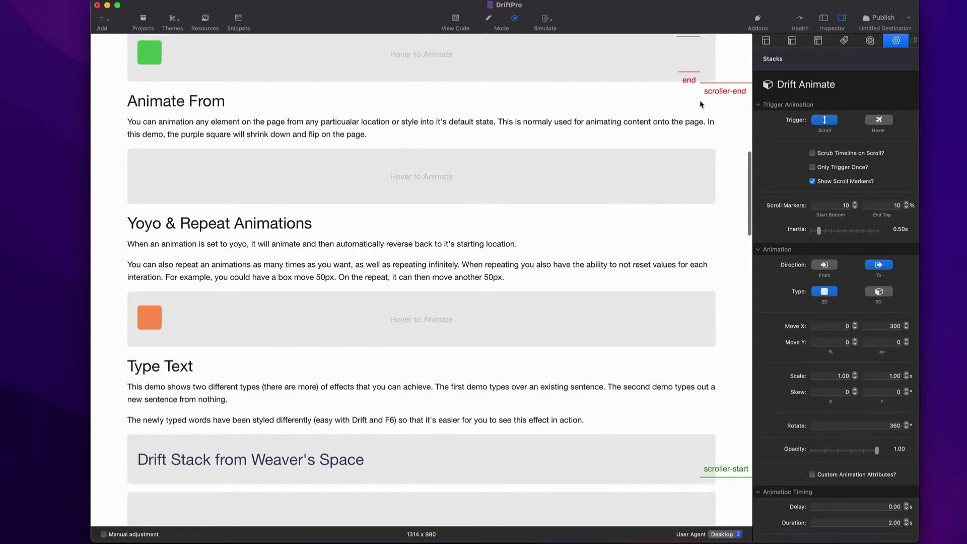
scroll(700, 105, "up", 2)
scroll(700, 104, "up", 7)
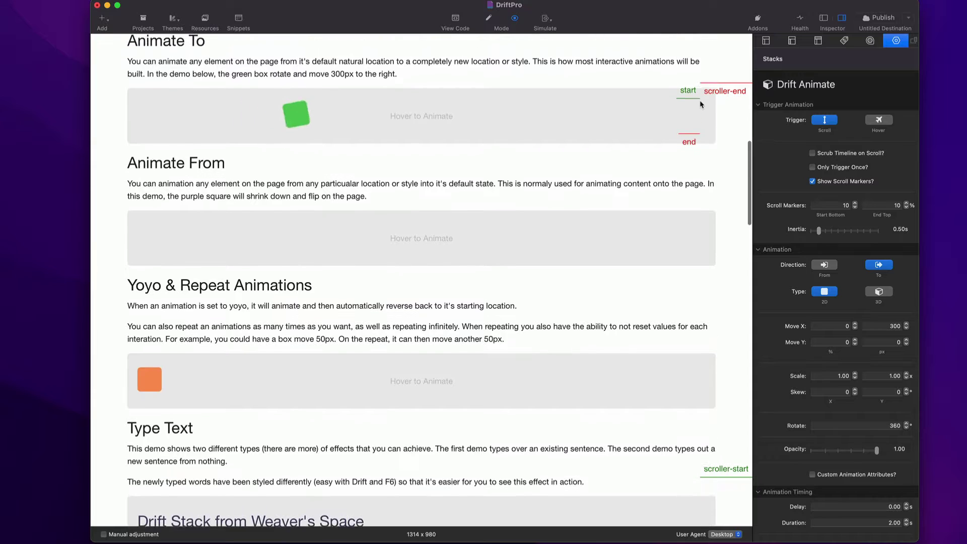
scroll(700, 104, "up", 6)
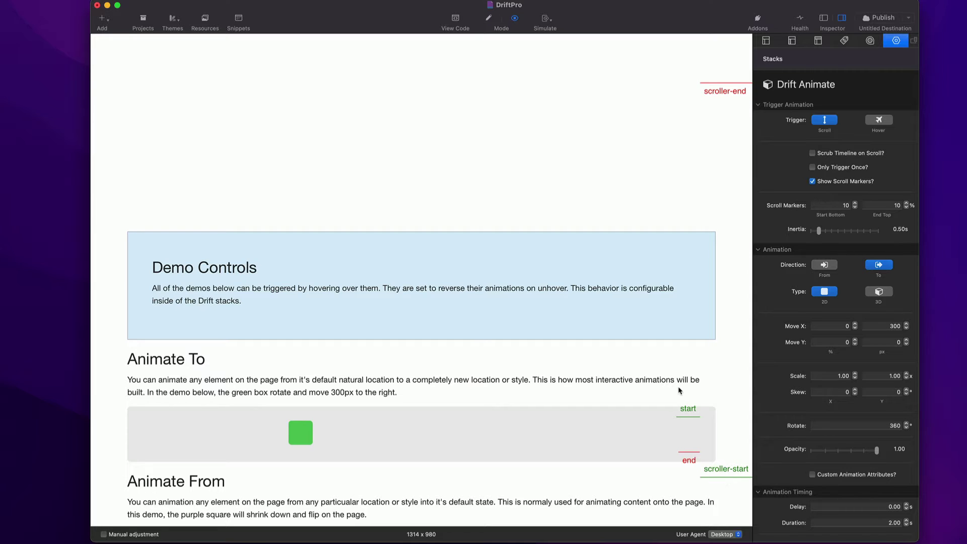
scroll(655, 353, "up", 1)
scroll(655, 353, "up", 4)
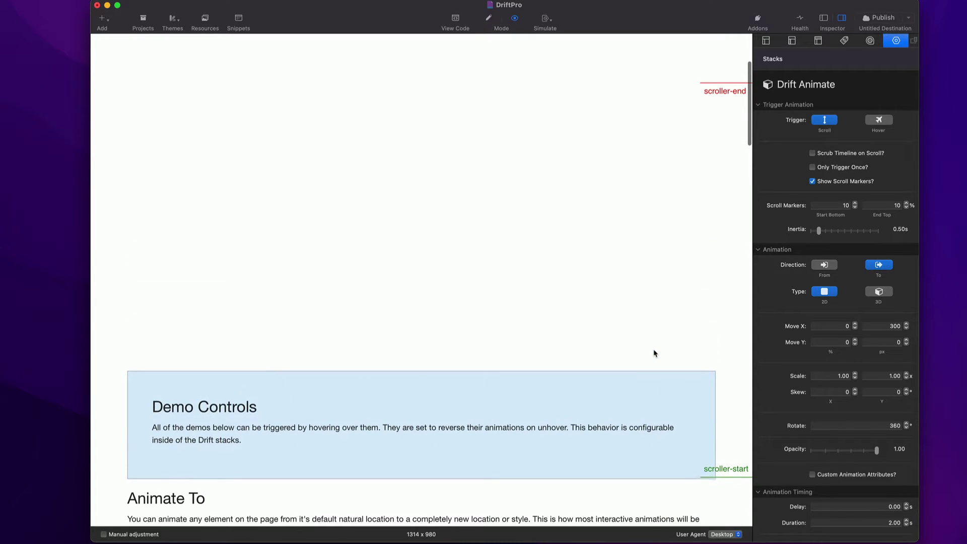
scroll(654, 353, "down", 8)
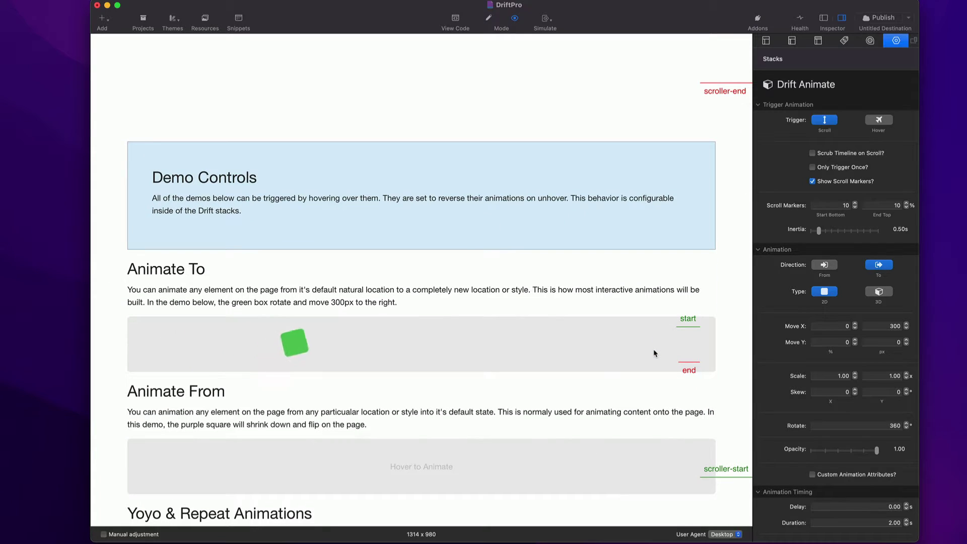
scroll(655, 353, "down", 4)
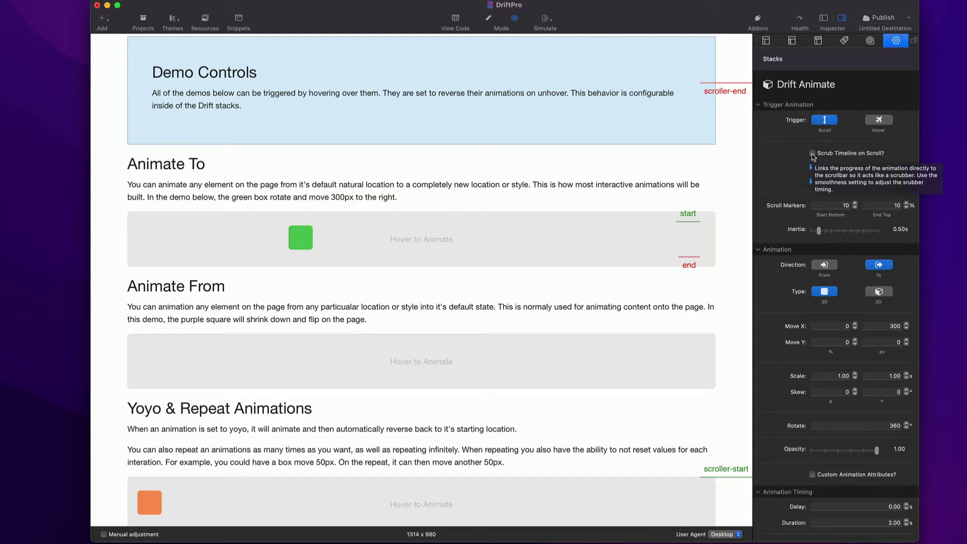
Turn on Scrub Timeline on Scroll for the green box's Drift Animate stack
left_click(812, 153)
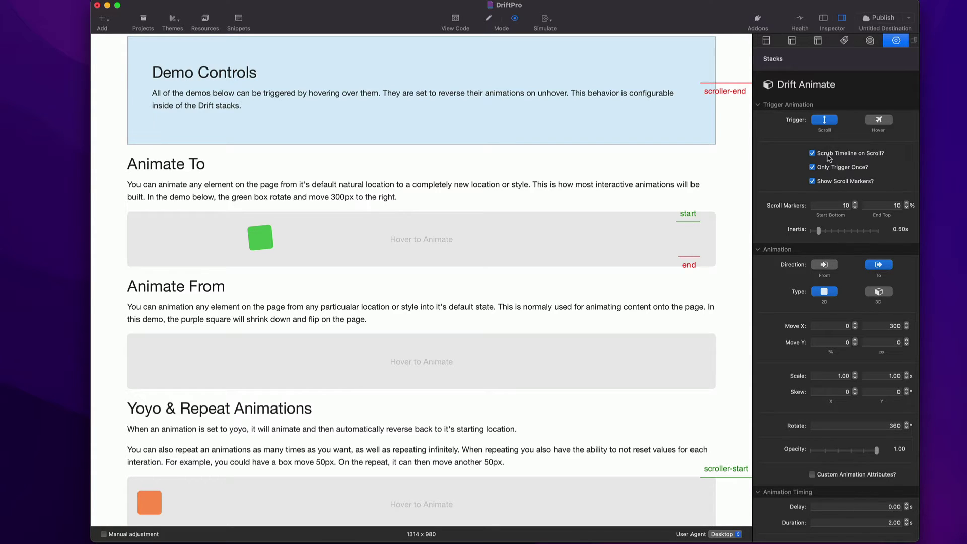
mouse_move(829, 159)
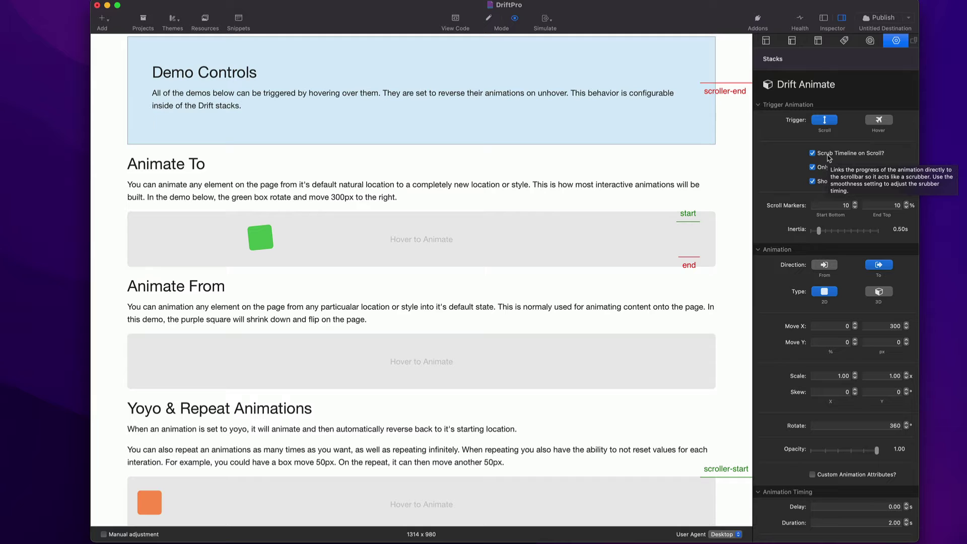
Examine in the preview how the green box's scrubbed animation follows scrolling back and forth between the scroller lines
scroll(648, 242, "up", 3)
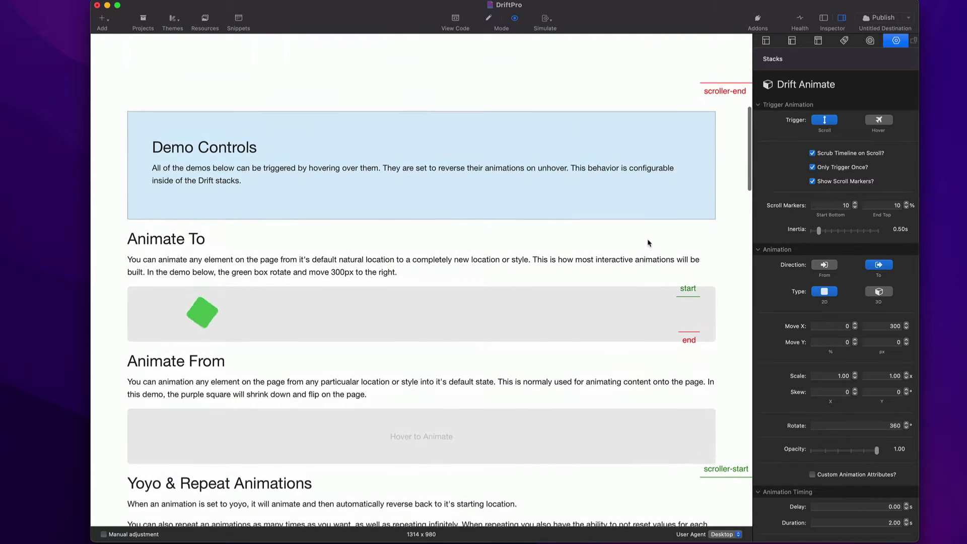
scroll(648, 243, "down", 3)
scroll(648, 242, "up", 3)
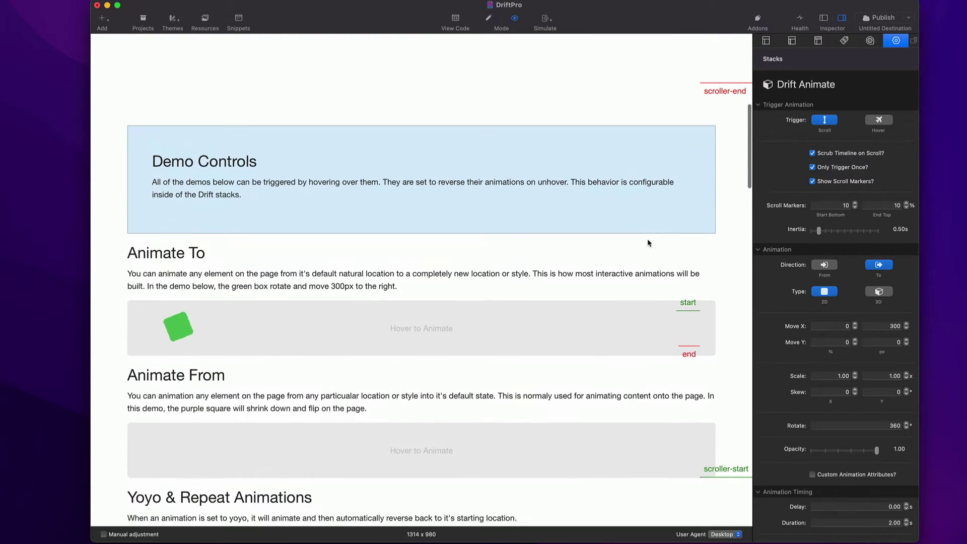
scroll(648, 242, "down", 4)
scroll(648, 242, "up", 7)
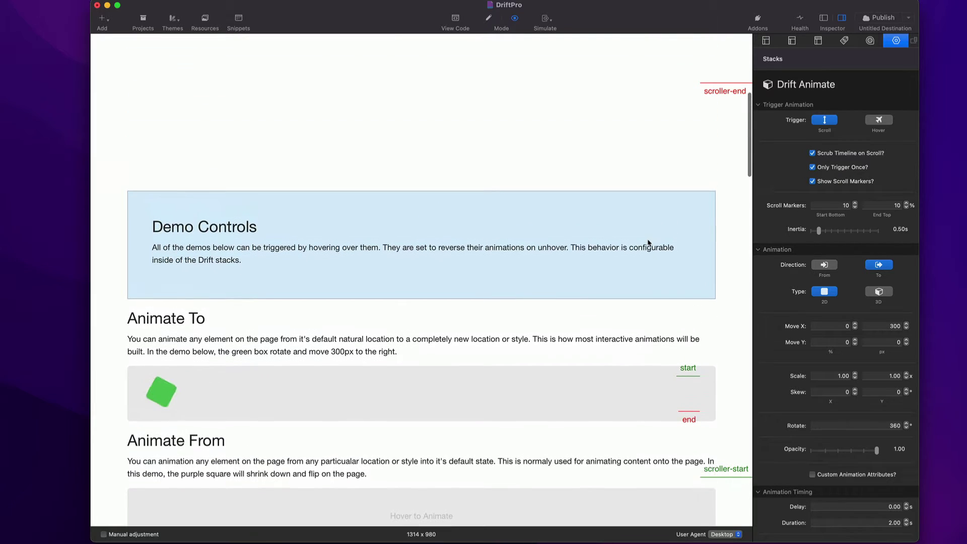
Examine the green box's full scrubbed animation from its start marker at the scroller-start line until its end marker passes scroller-end
scroll(648, 243, "up", 2)
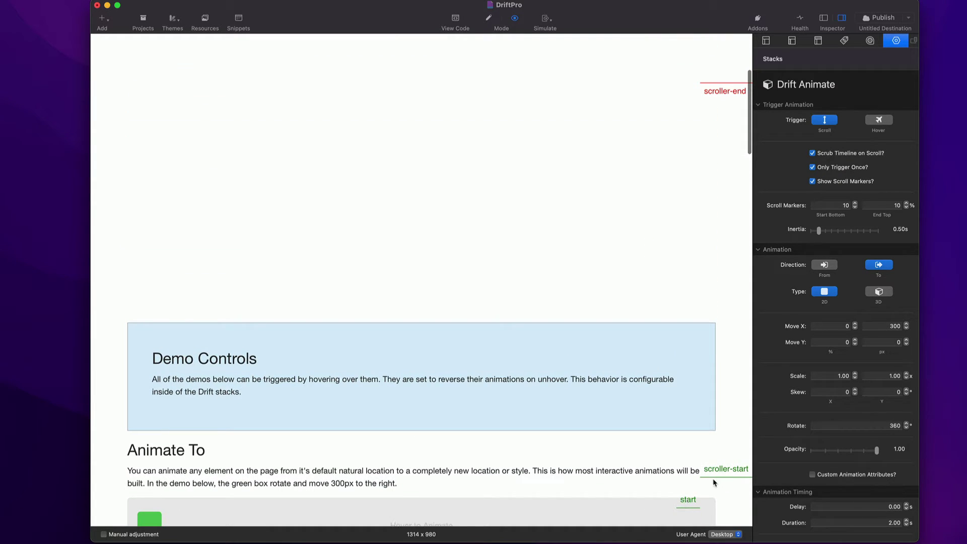
scroll(719, 482, "down", 2)
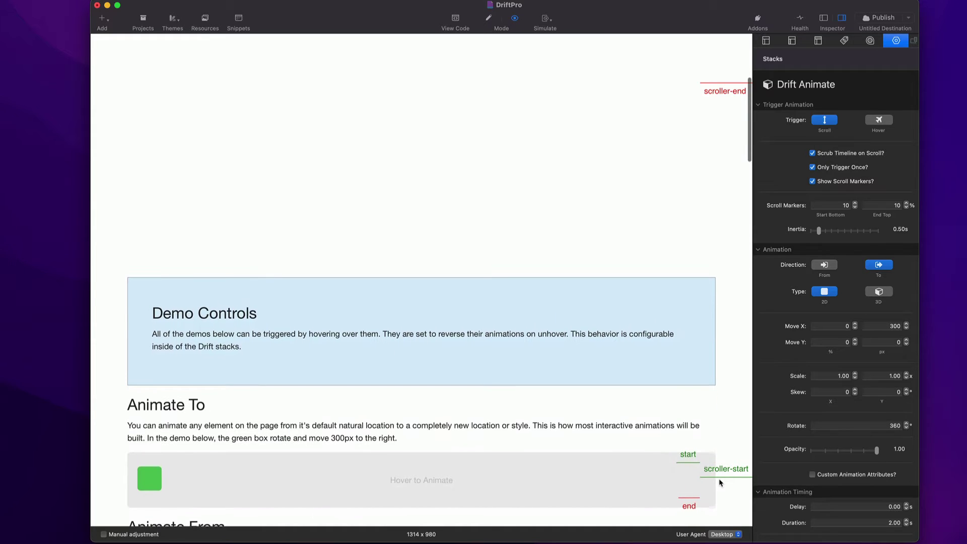
scroll(719, 483, "down", 2)
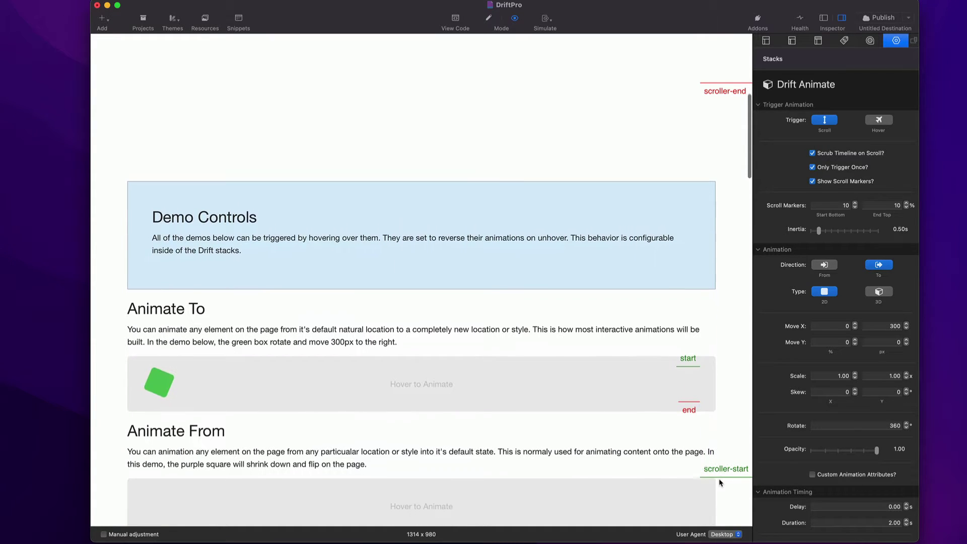
scroll(719, 482, "down", 4)
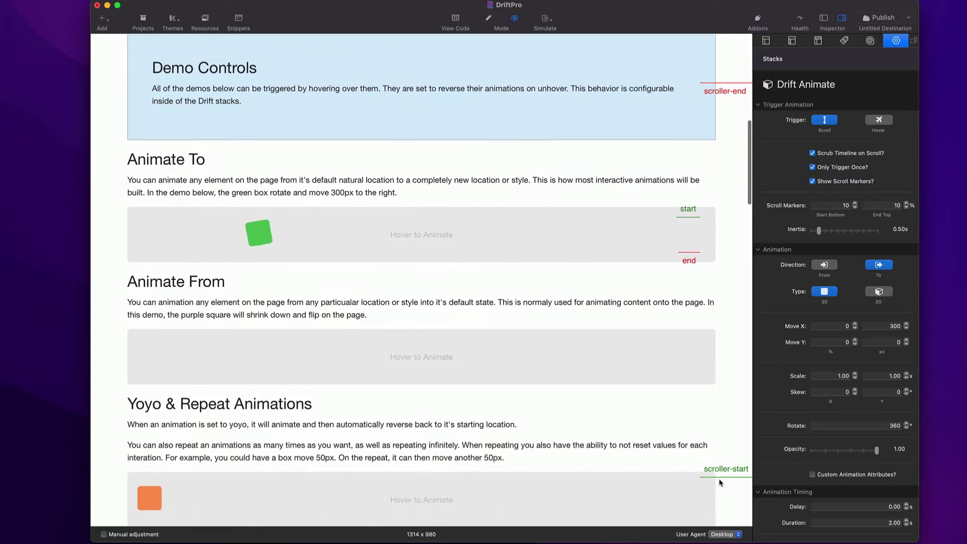
scroll(719, 482, "down", 1)
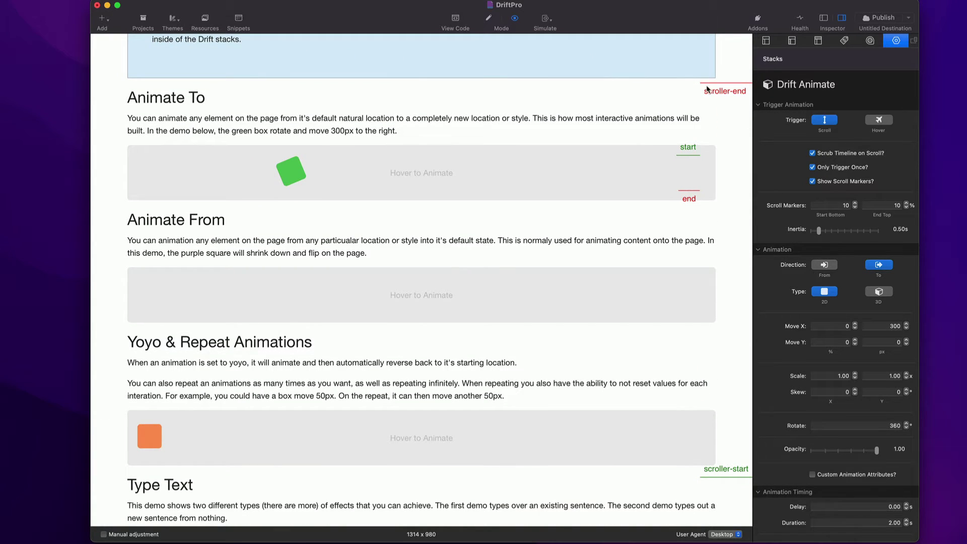
scroll(708, 88, "down", 3)
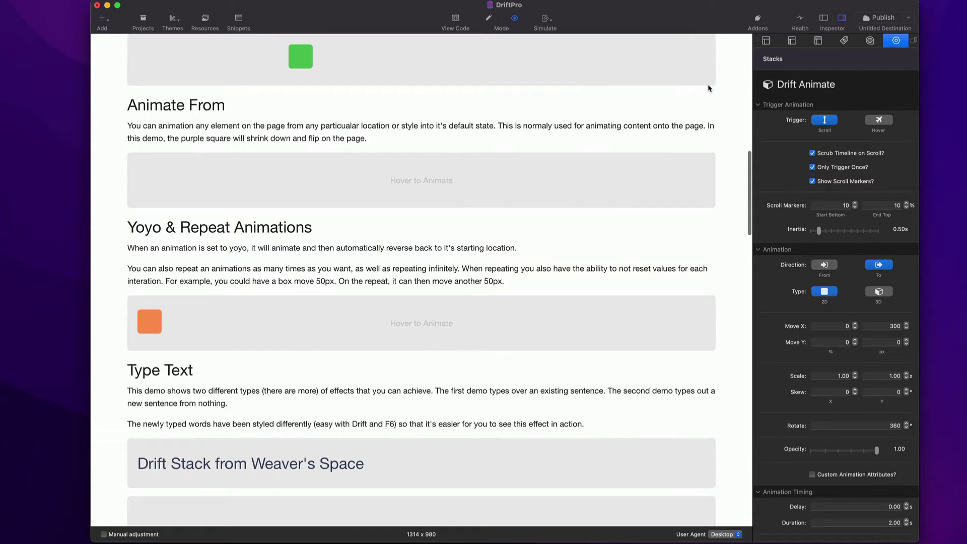
Turn off Only Trigger Once for the green box's Drift Animate stack and run its animation past the scroller-end line and back
scroll(709, 88, "up", 3)
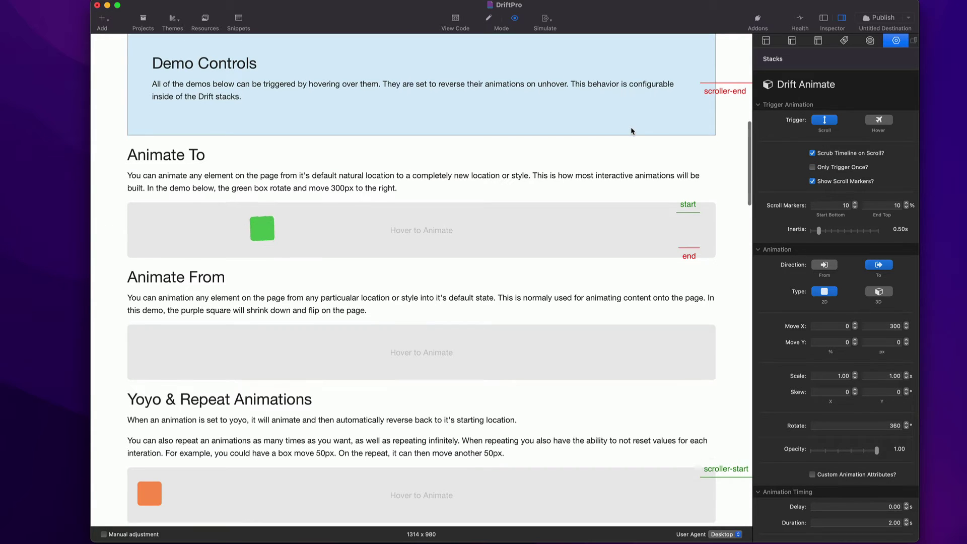
scroll(631, 131, "down", 5)
scroll(631, 130, "down", 3)
scroll(631, 131, "up", 7)
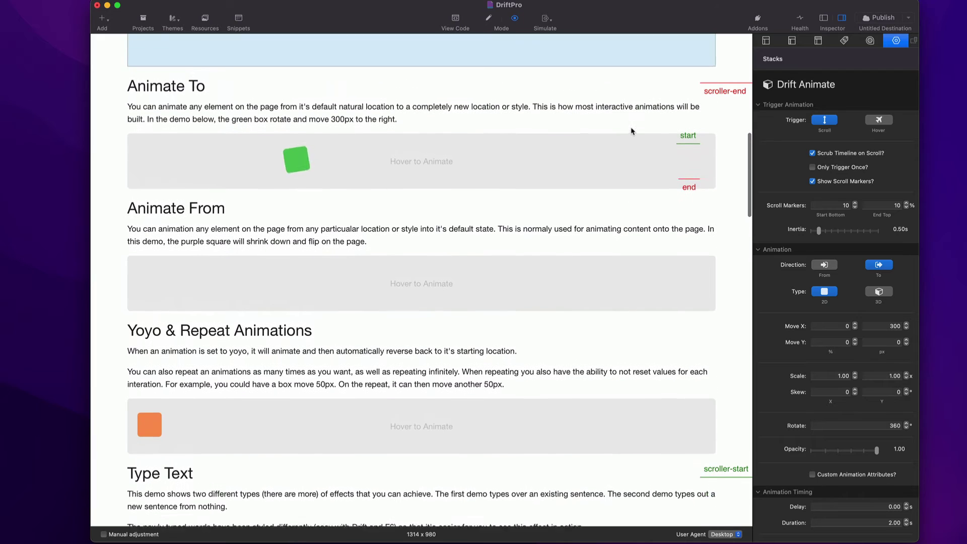
Examine how the green box's repeatable scrubbed animation responds to short, repeated changes of scroll direction
scroll(631, 131, "up", 4)
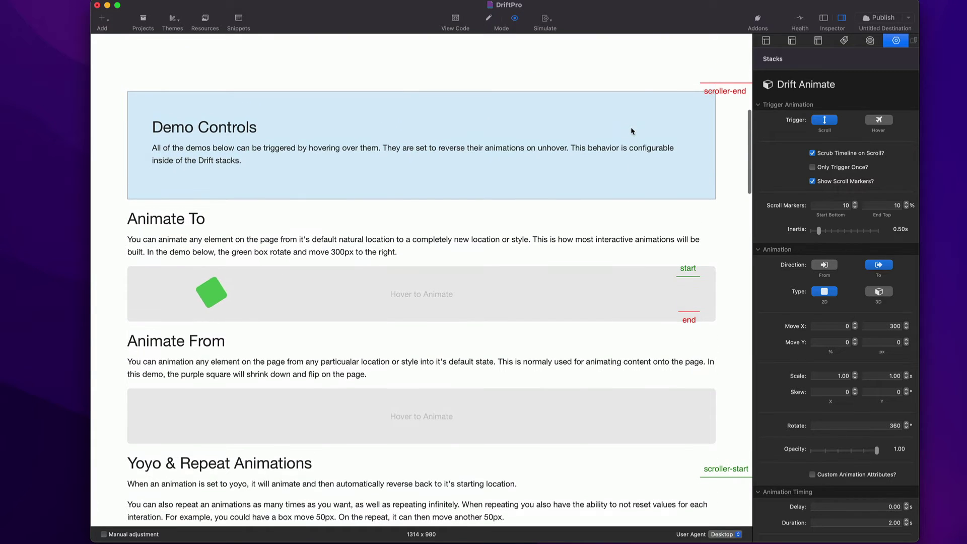
scroll(631, 131, "down", 2)
scroll(631, 131, "up", 3)
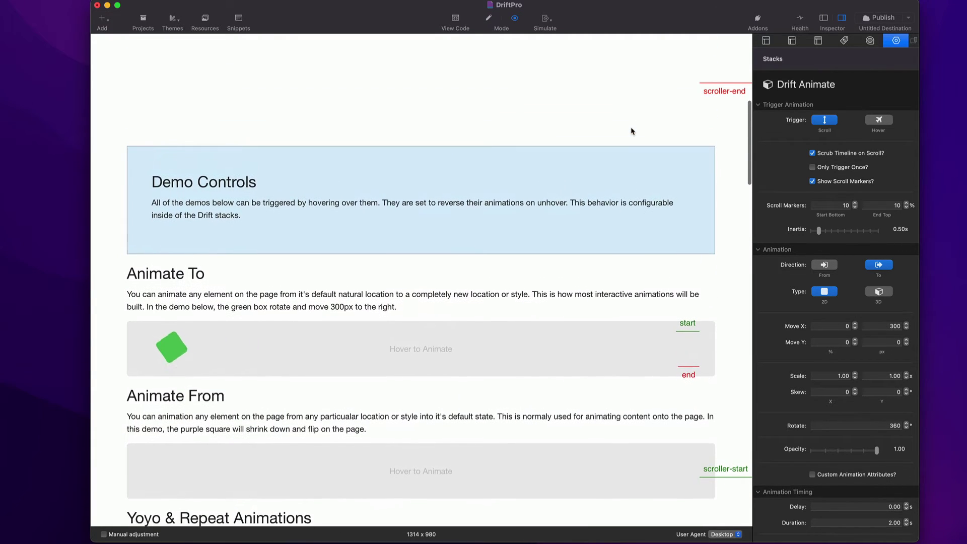
scroll(631, 131, "down", 4)
scroll(631, 131, "up", 4)
scroll(631, 131, "down", 4)
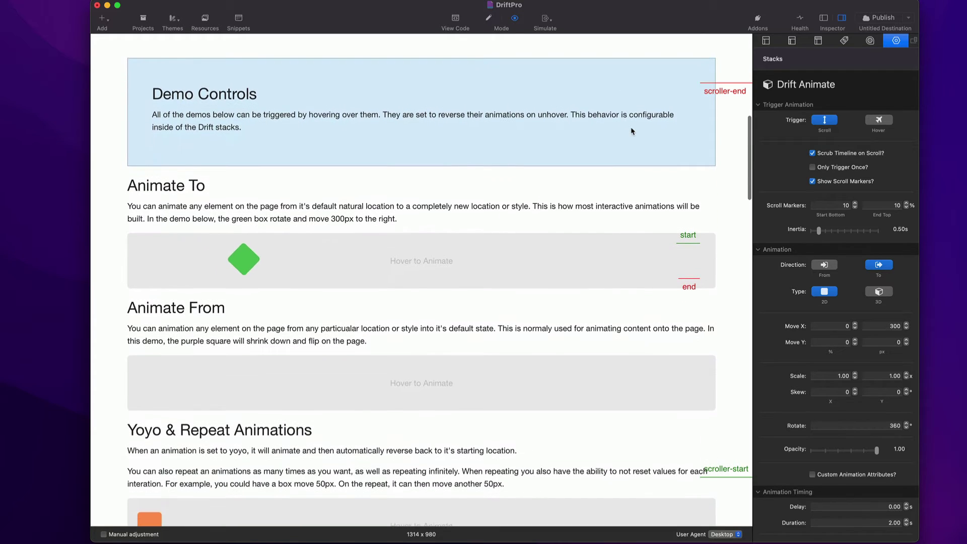
scroll(631, 131, "up", 3)
scroll(631, 131, "down", 3)
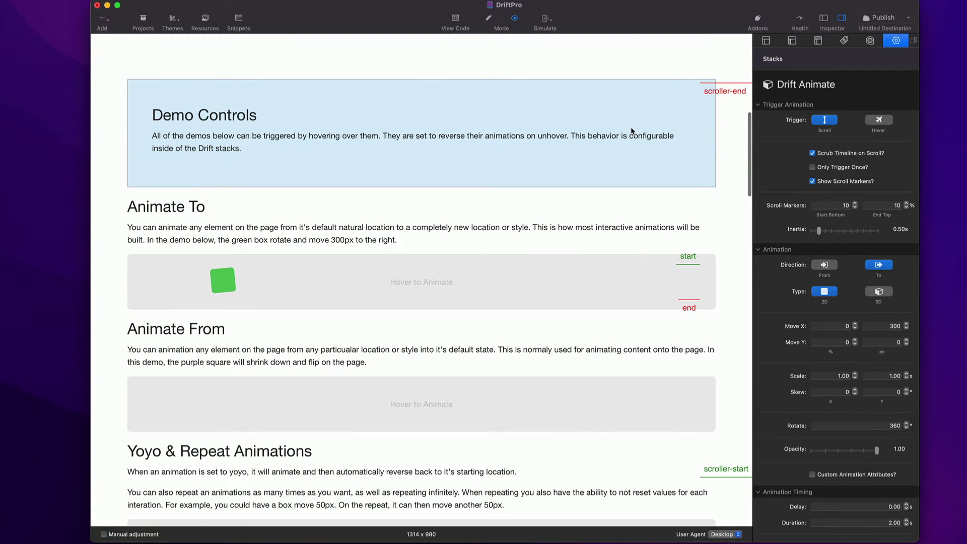
scroll(632, 130, "down", 1)
scroll(631, 130, "up", 2)
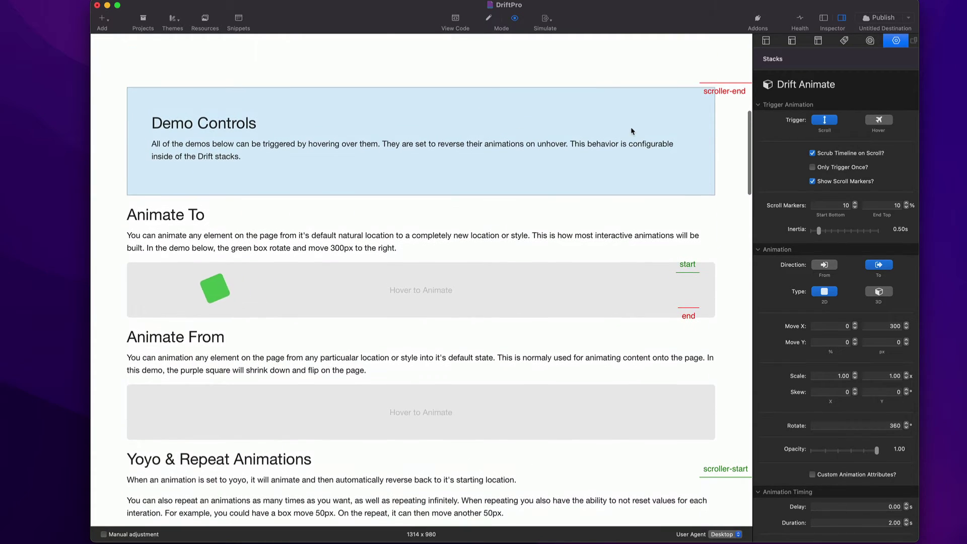
scroll(631, 131, "up", 1)
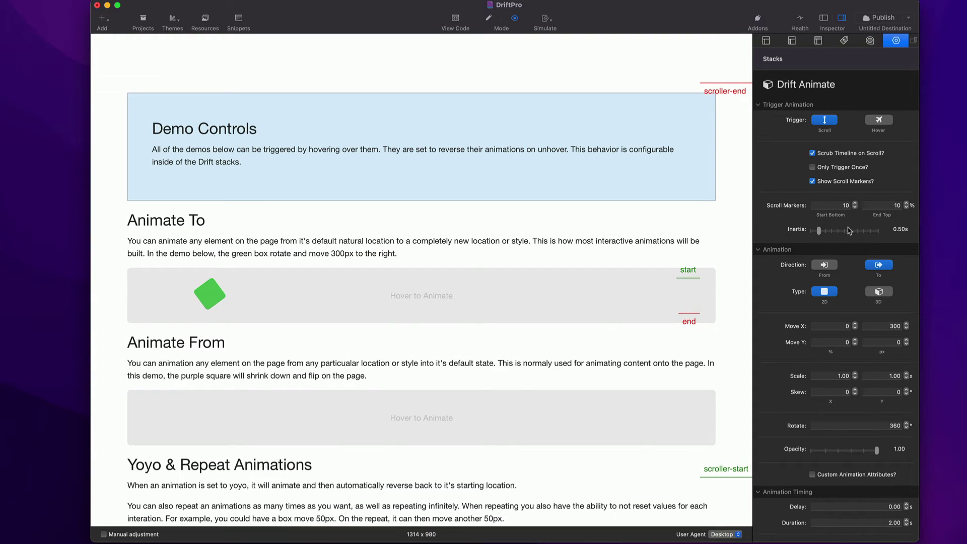
Set the Inertia of the green box's scrubbed scroll animation to 2.93 s
mouse_move(819, 234)
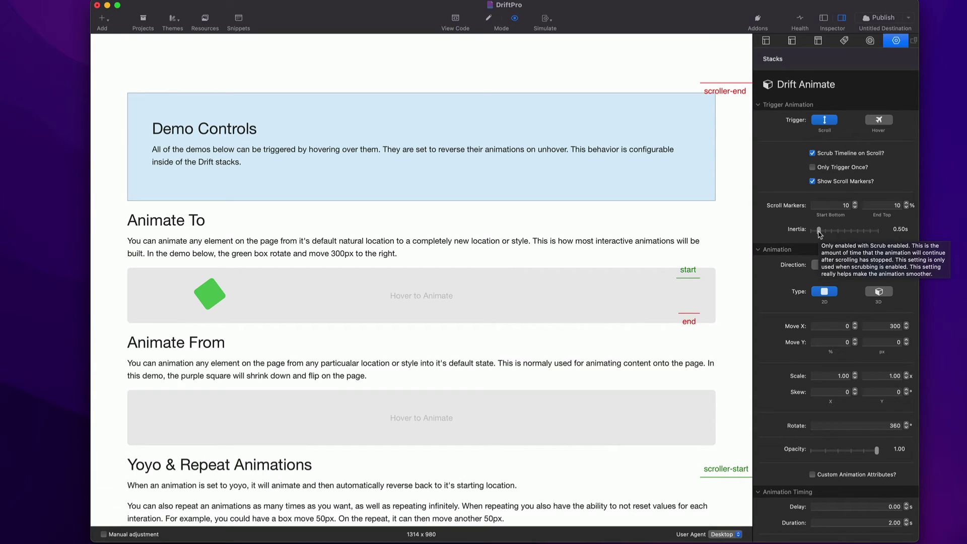
left_click(850, 232)
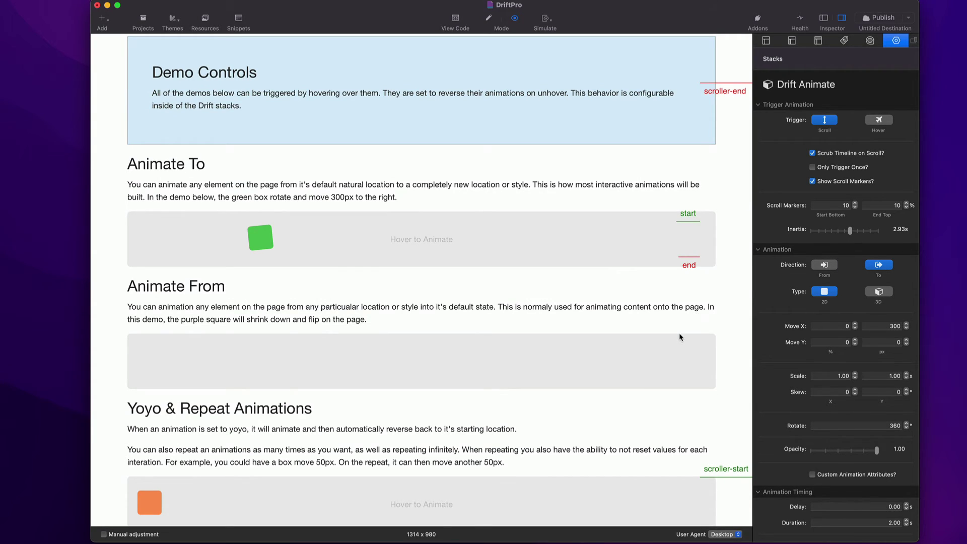
Examine how the higher inertia makes the green box's movement trail behind scrolling in both directions
scroll(690, 327, "down", 3)
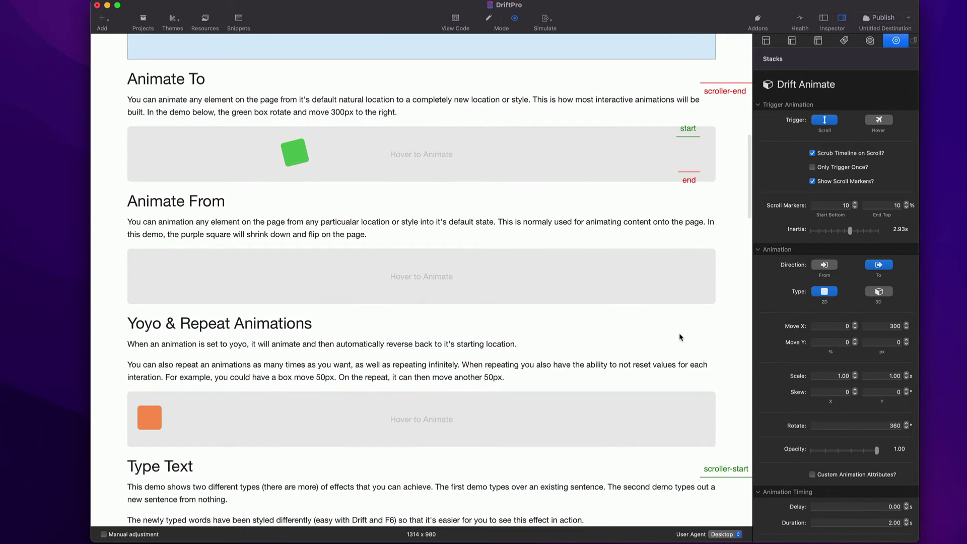
scroll(680, 337, "up", 7)
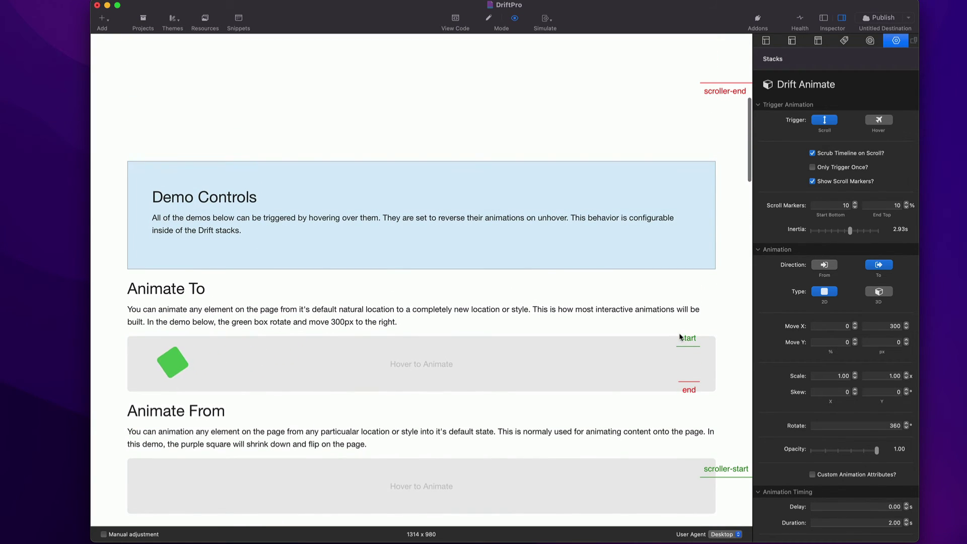
scroll(679, 337, "down", 5)
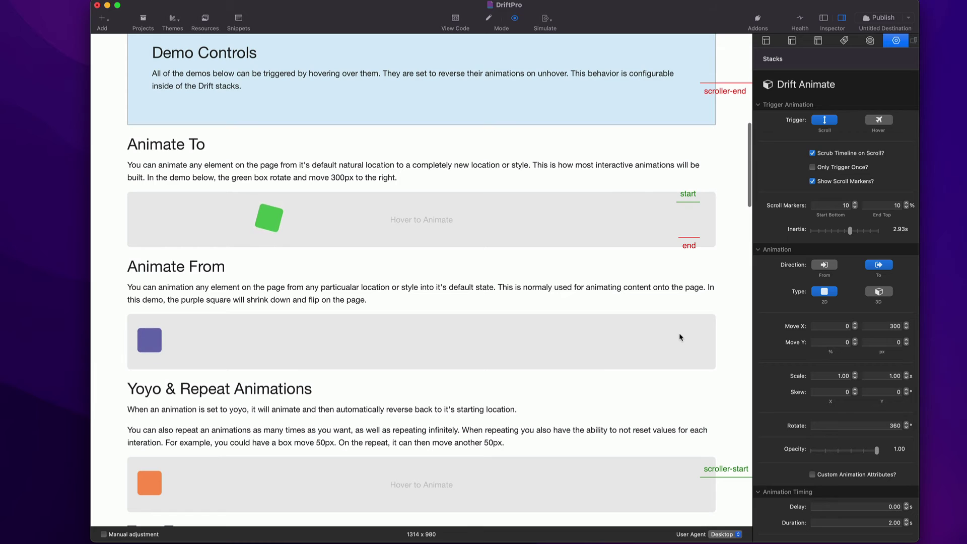
scroll(679, 337, "up", 3)
scroll(679, 337, "down", 3)
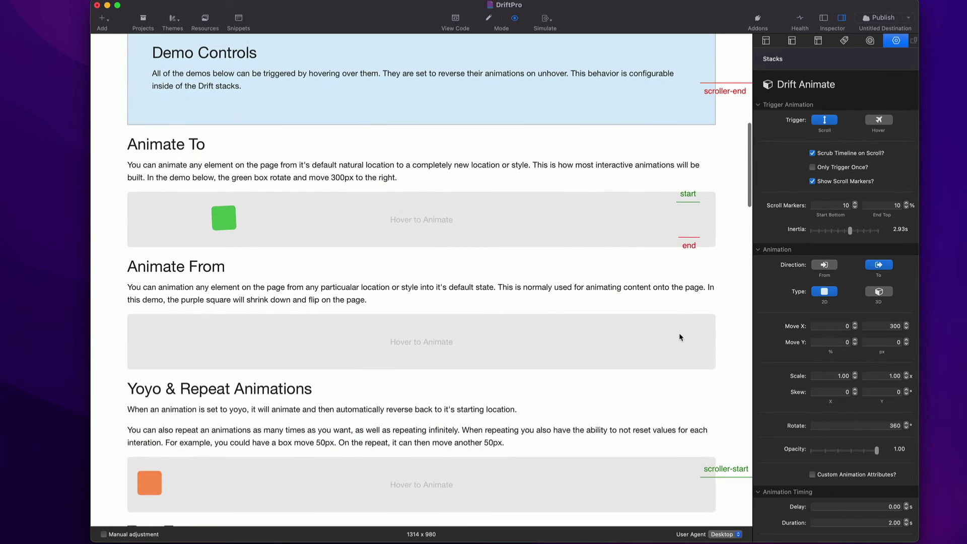
scroll(679, 337, "up", 2)
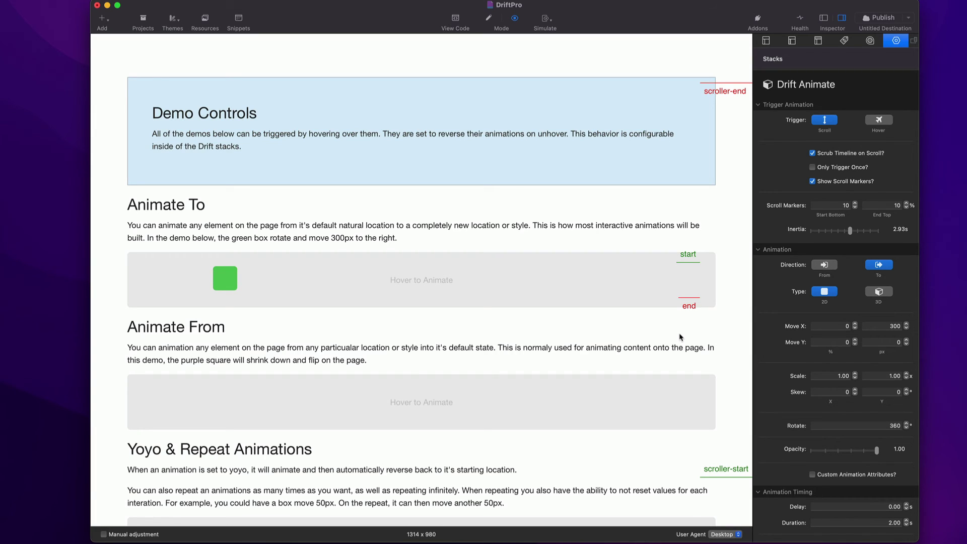
scroll(679, 337, "down", 2)
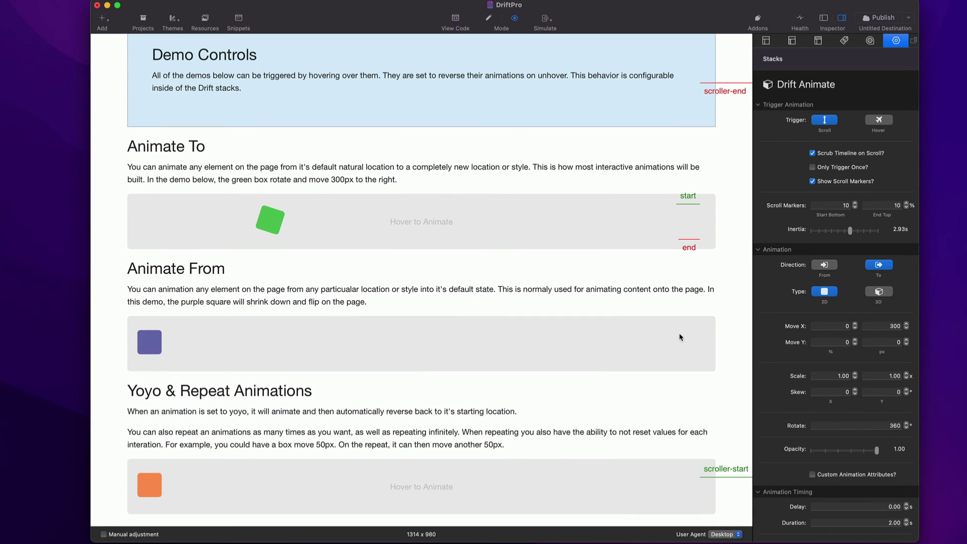